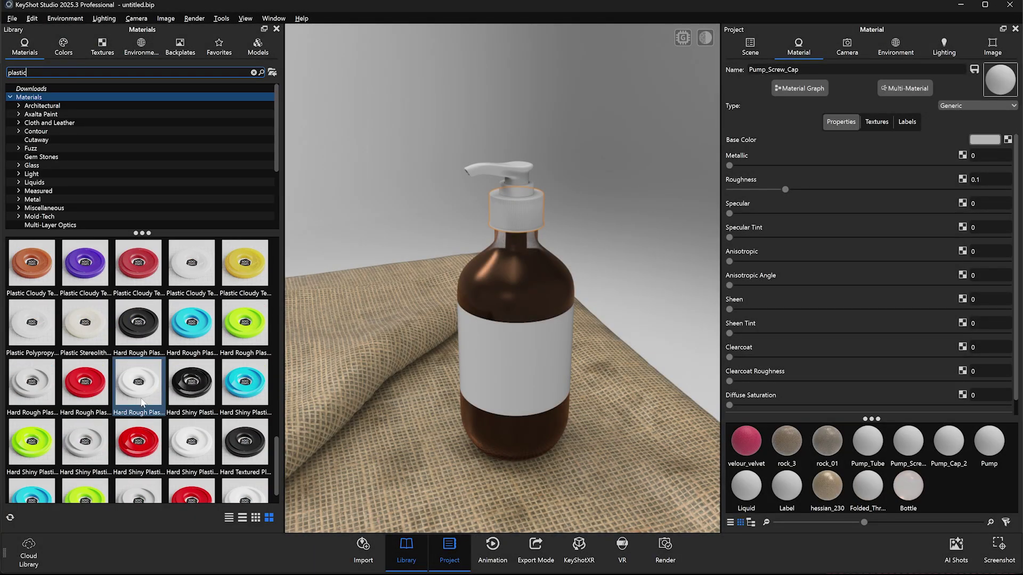
Search the material library for "soft" and apply Soft Rough Black to the pump's screw cap.
scroll(143, 403, up, 4)
text(sof)
key(ctrl+a)
text(soft)
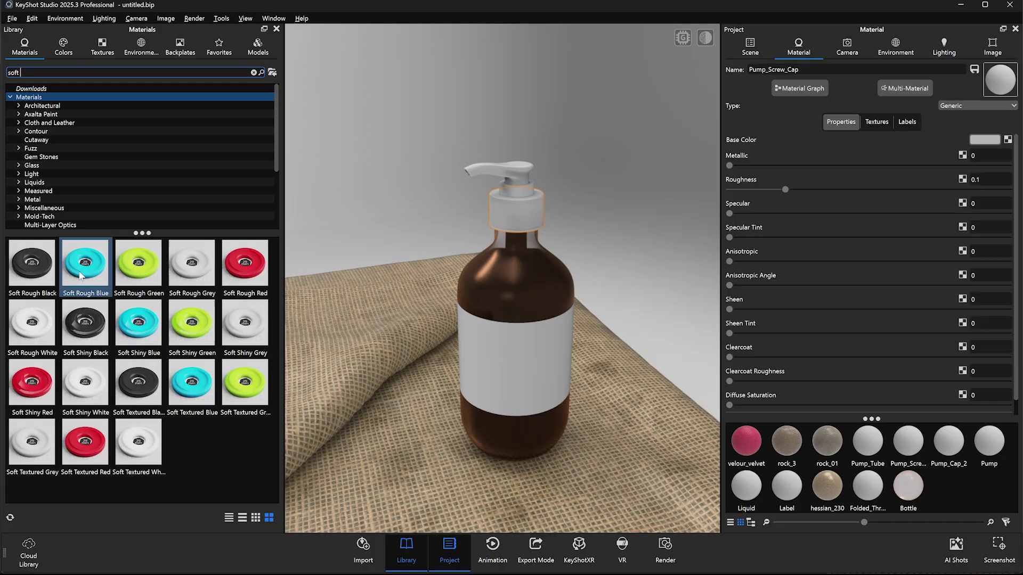
drag(47, 264, 518, 213)
scroll(562, 331, up, 10)
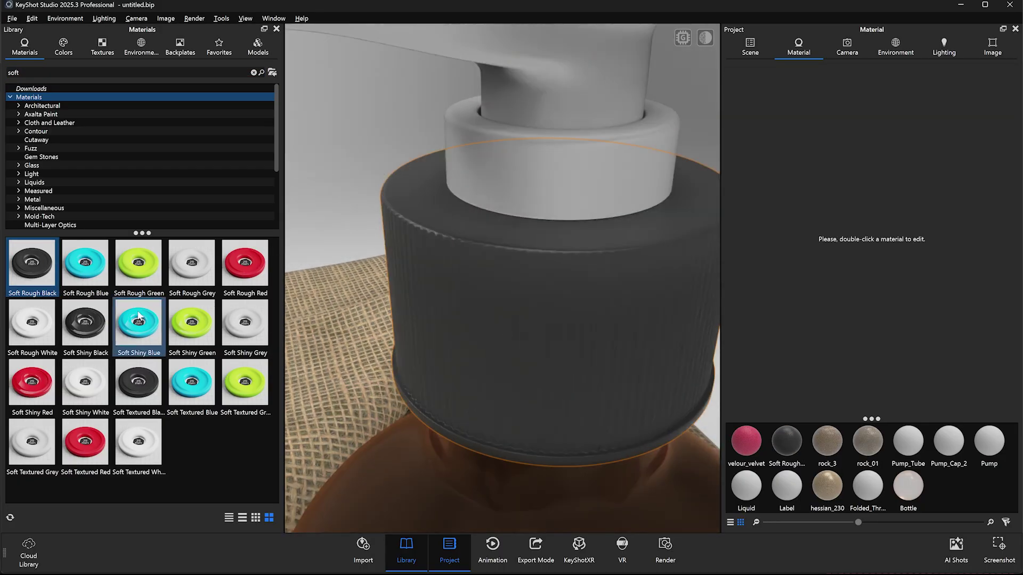
Apply the Soft Textured Black material to the screw cap and to the smaller cap ring above it.
double_click(87, 323)
double_click(128, 377)
scroll(539, 247, down, 8)
drag(139, 381, 527, 257)
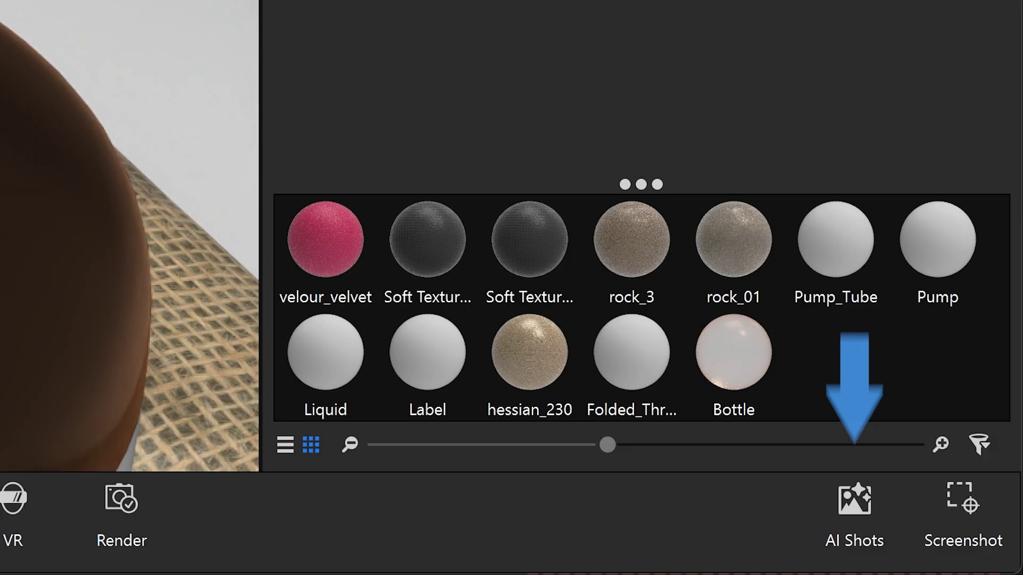
scroll(130, 236, up, 3)
scroll(129, 236, down, 8)
scroll(129, 236, up, 8)
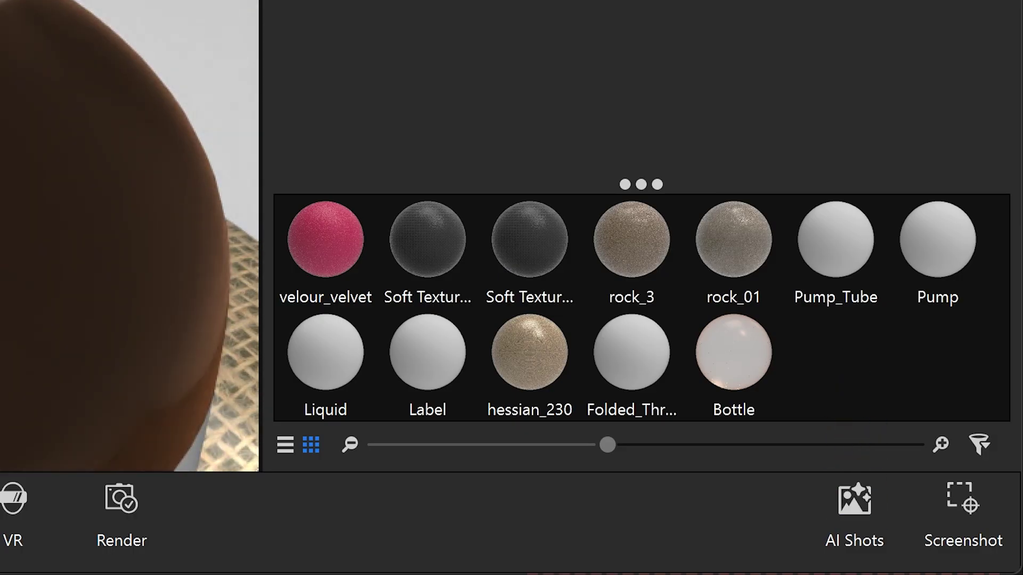
Apply the Soft Rough Black material to the pump head.
drag(32, 263, 609, 347)
scroll(662, 149, down, 8)
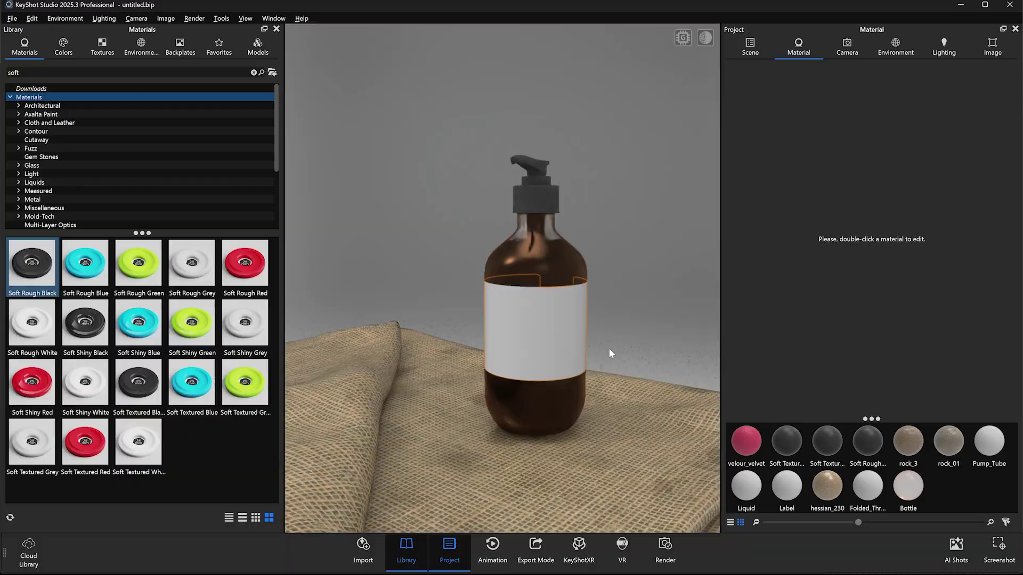
middle_drag(609, 350, 595, 334)
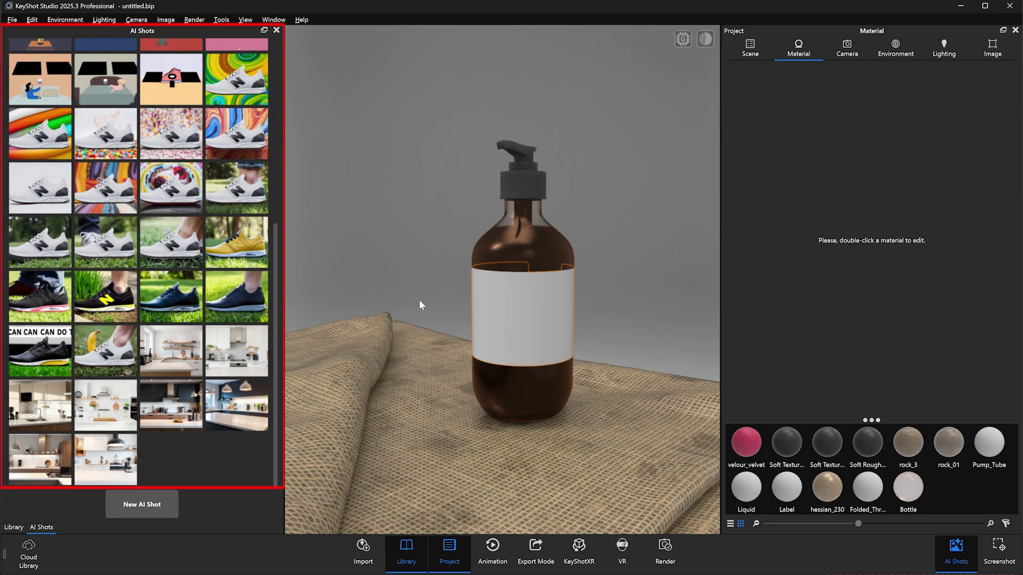
Start a new AI shot and set its image size to 1200 by 400 px with the proportions unlinked.
scroll(181, 409, up, 5)
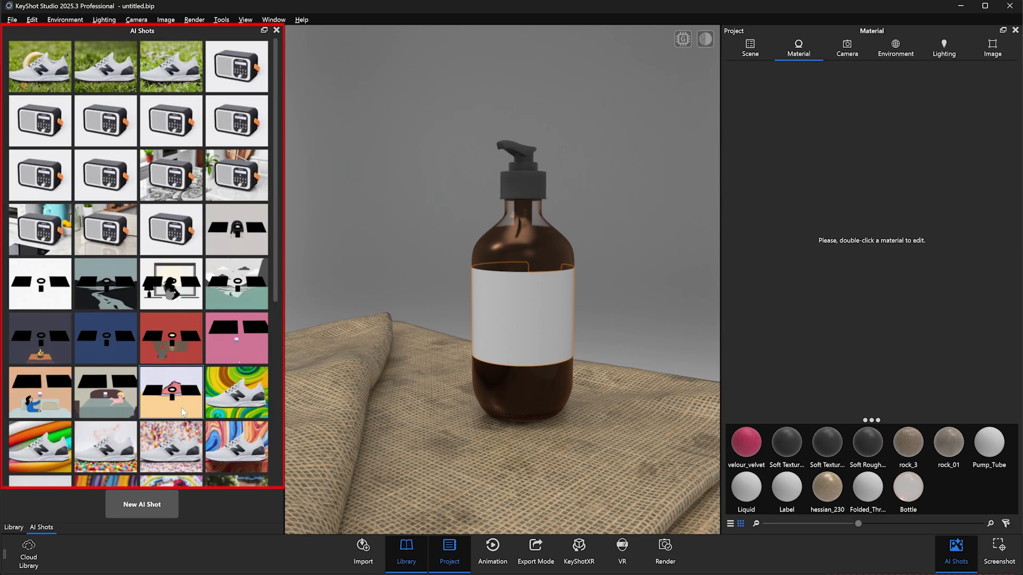
scroll(181, 407, down, 5)
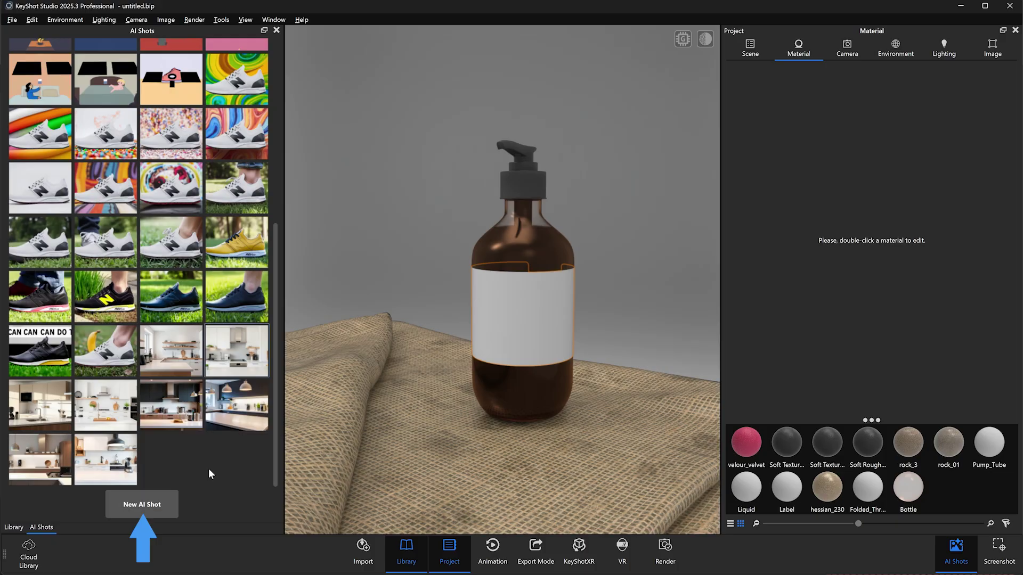
click(155, 504)
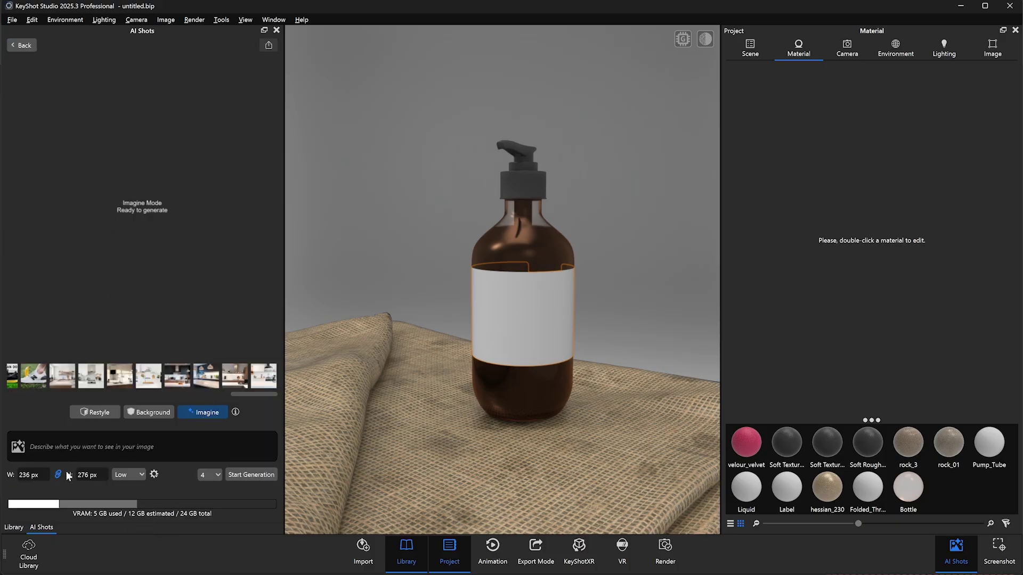
click(123, 475)
click(136, 518)
drag(101, 475, 73, 475)
click(60, 473)
text(300)
drag(38, 476, 2, 474)
click(106, 477)
Write a prompt for a fancy black-and-white hand soap label texture with the soap's name, fragrance and ingredients in a nice font.
click(95, 446)
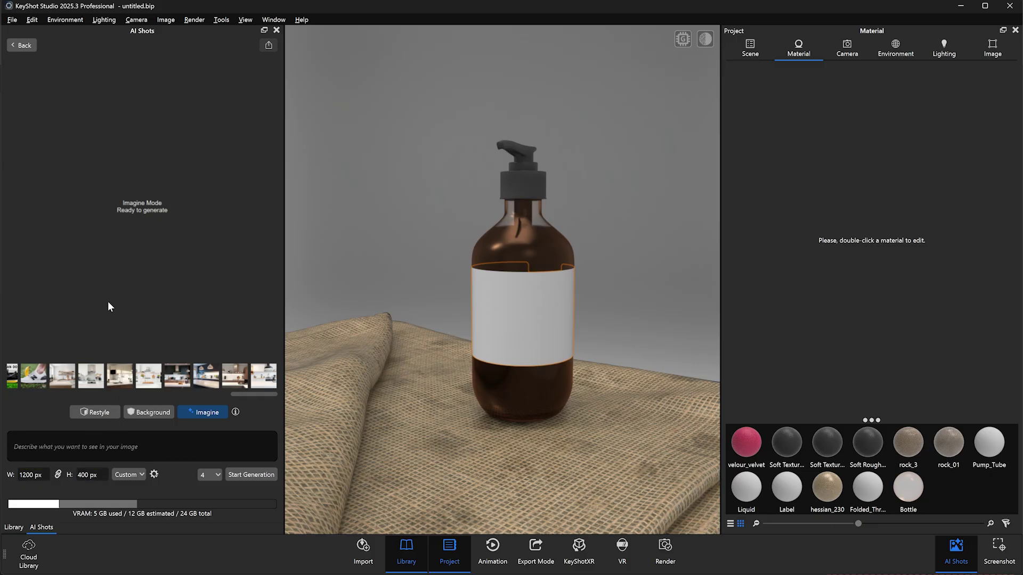
text(The label of a fancy hand soap bottle. Just the label as if it was )
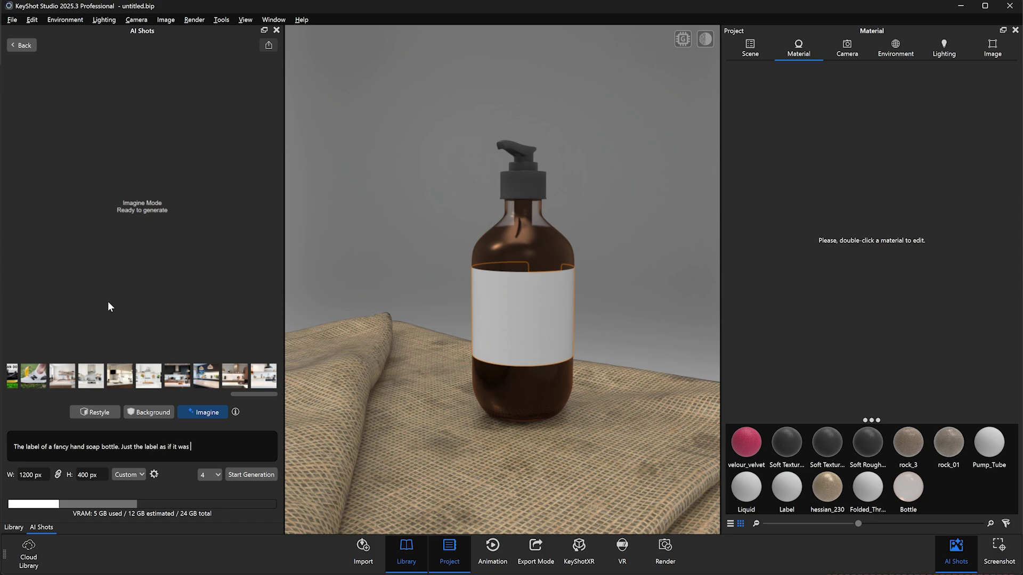
text(a texture that you could apply to 3D geometry. Black and whi)
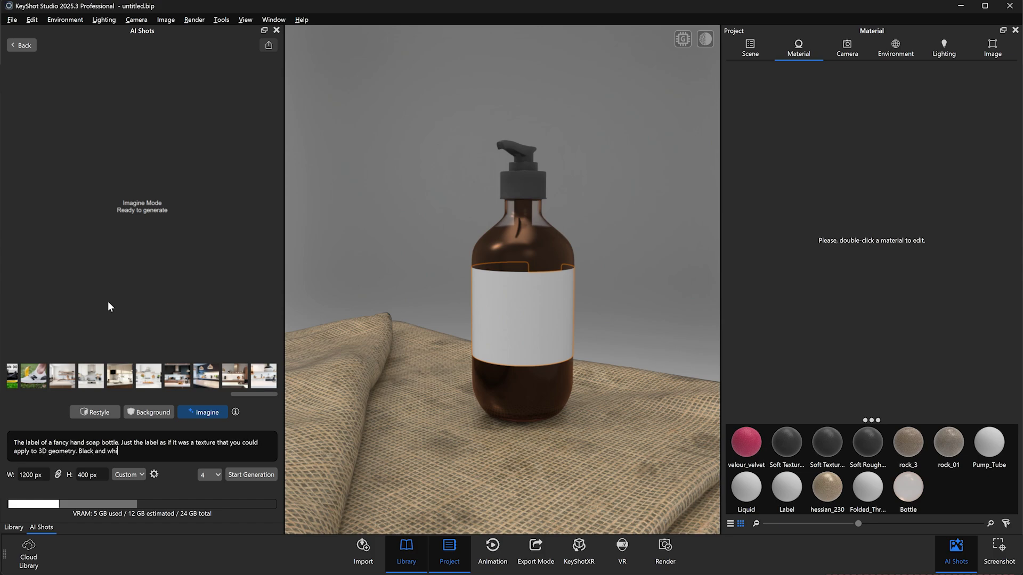
text(te. Nice font that has the name of the soap and details about its fragrance and what it's made of.)
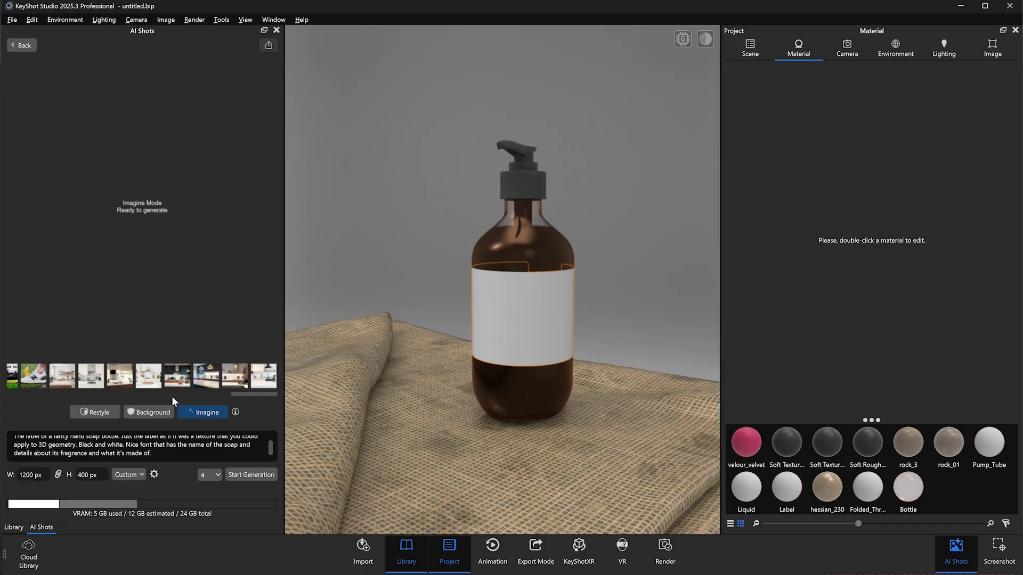
Set the number of images to 8 and generate the label designs.
click(218, 474)
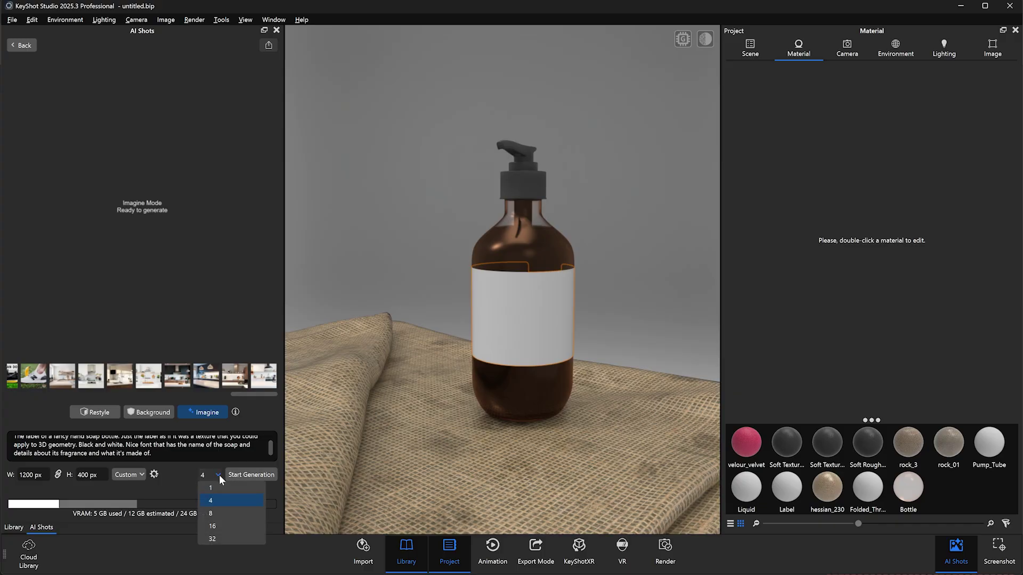
click(212, 478)
click(249, 477)
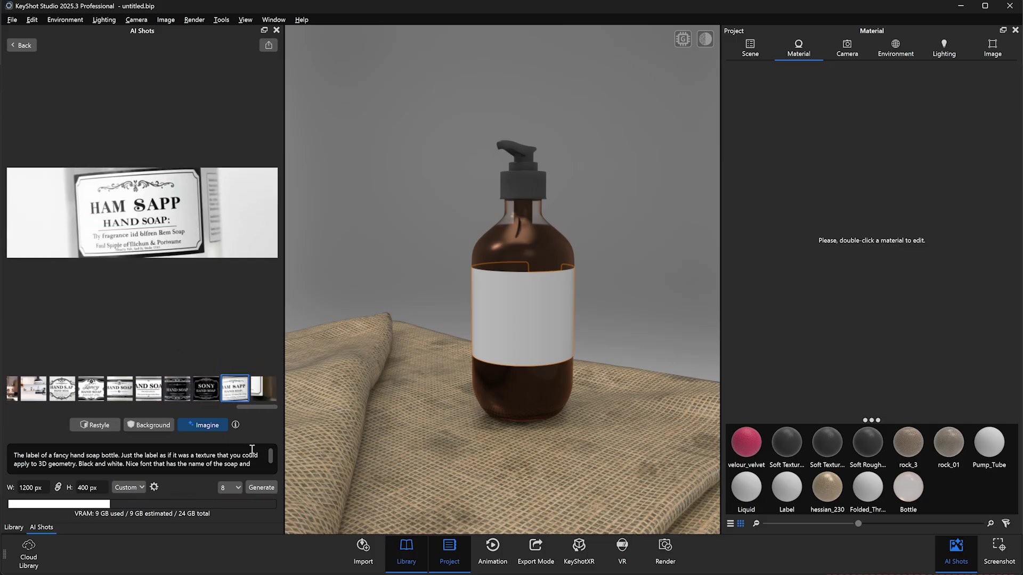
Extend the prompt with "Make the label flat and have it fill the entire image." and generate another batch.
scroll(257, 457, down, 1)
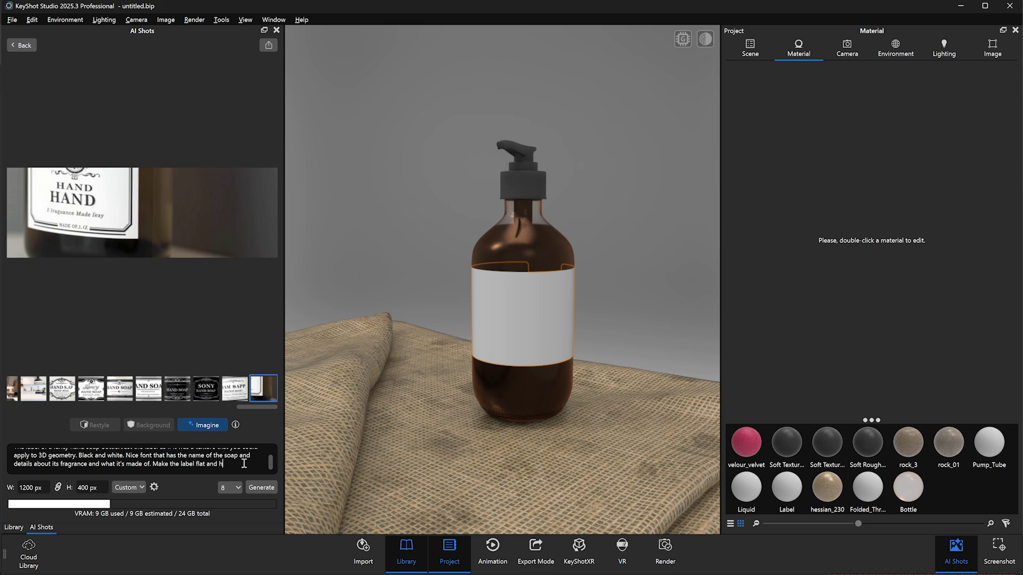
text(ll the entire image.)
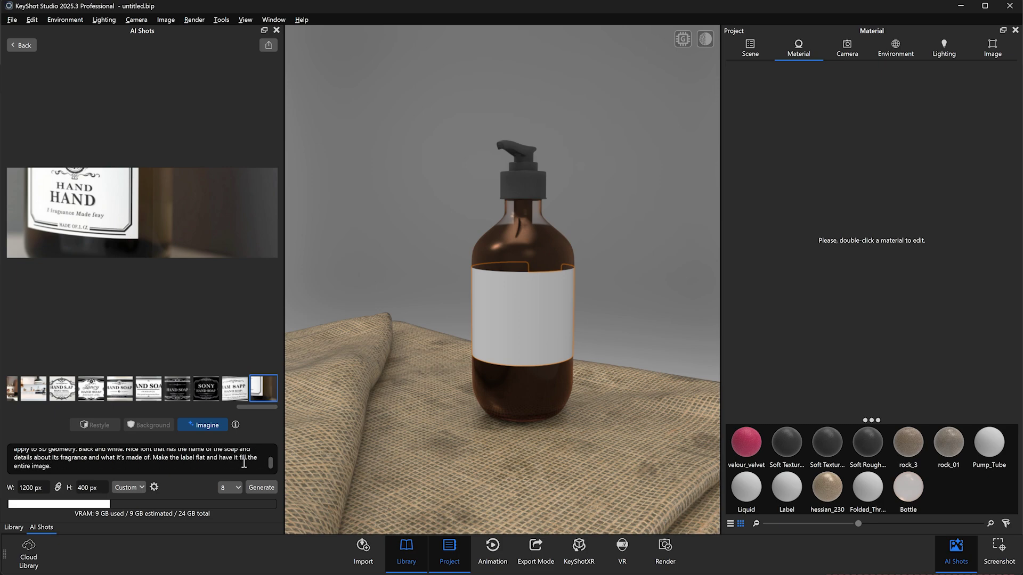
click(262, 487)
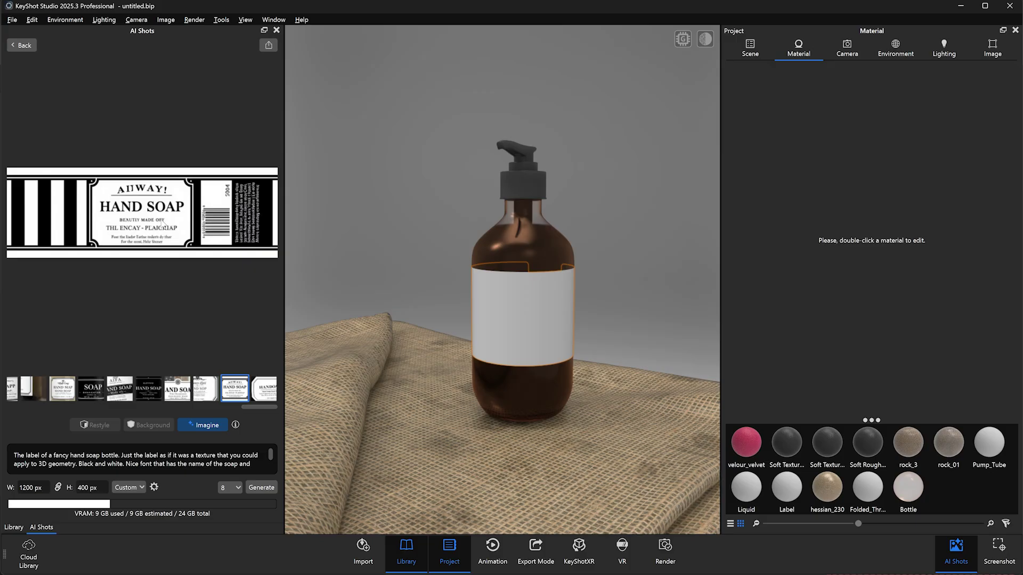
Save the generated HAND SOAP label with black and white stripes as the PNG image "label" in Downloads.
right_click(187, 202)
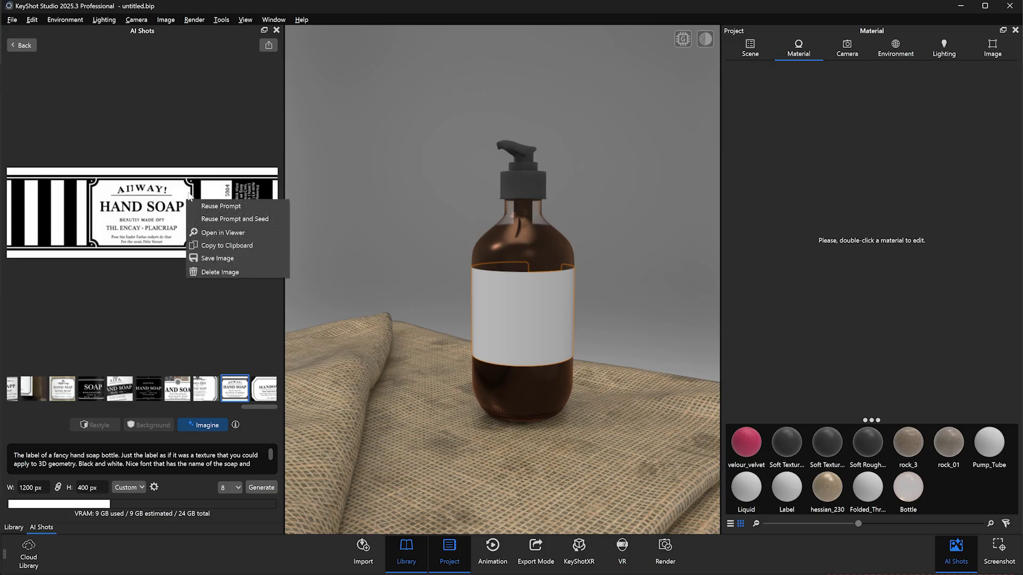
click(219, 258)
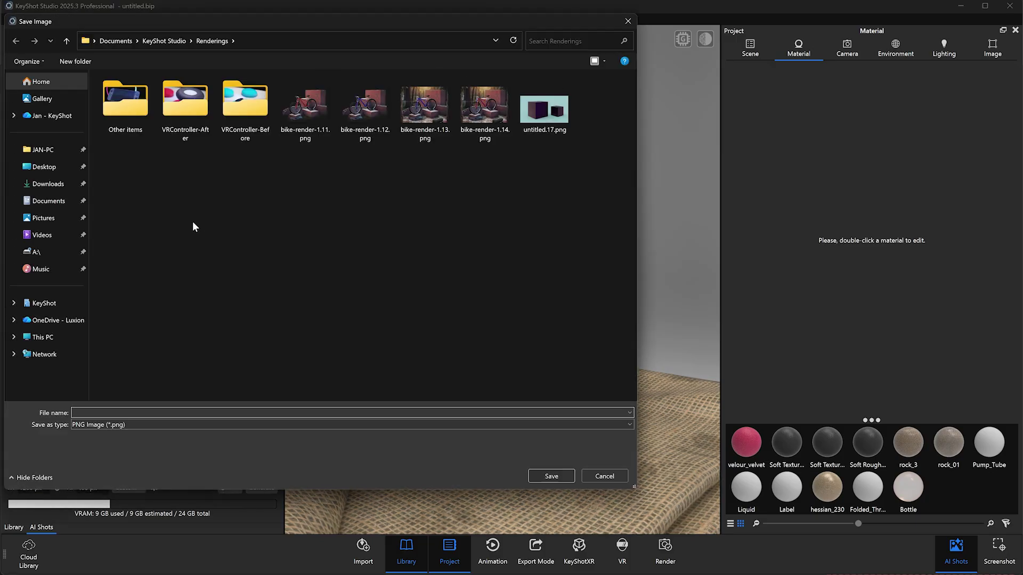
click(53, 184)
click(91, 413)
text(label)
key(Return)
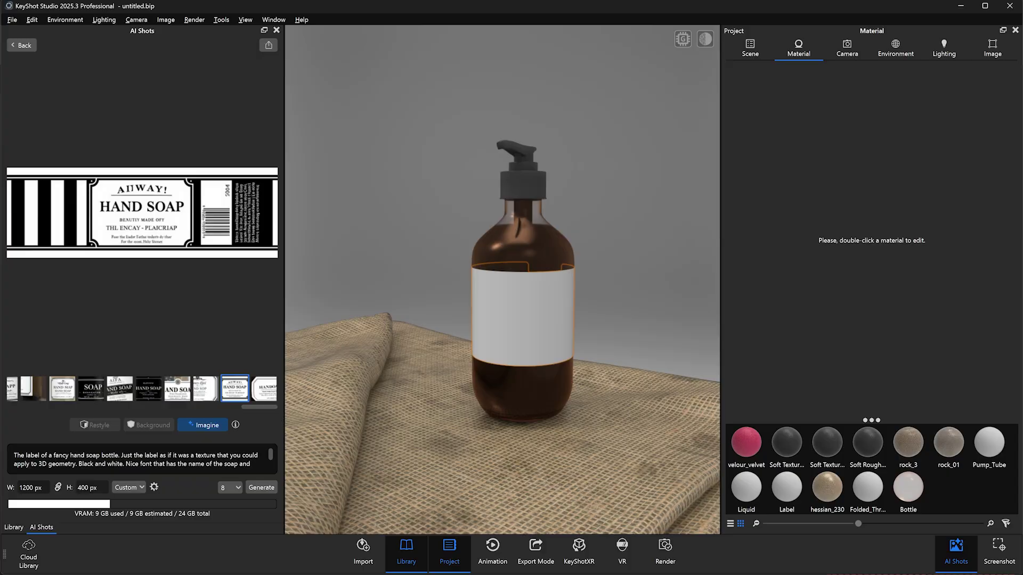
Load label.png as the base color texture of the bottle's Label material.
double_click(521, 356)
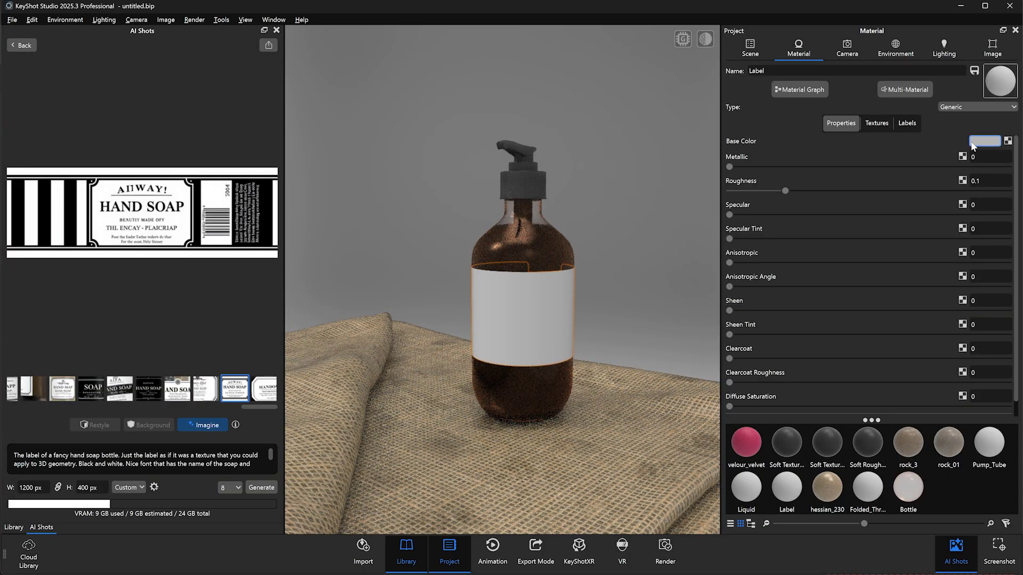
click(1006, 141)
double_click(159, 109)
Reposition and enlarge the label texture and switch its mapping type to cylindrical.
click(851, 260)
scroll(527, 277, up, 6)
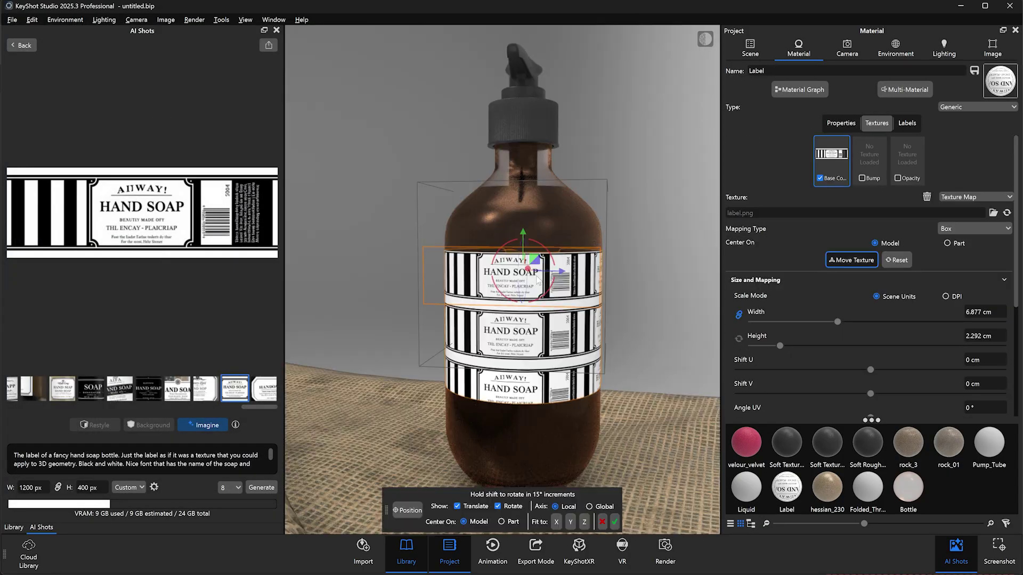
drag(581, 277, 537, 318)
drag(838, 322, 1005, 323)
click(855, 263)
click(971, 229)
click(969, 261)
Set the label texture's angle to -180° and its width to about 22.7 cm, adjusting its vertical position on the bottle.
scroll(927, 341, down, 3)
drag(871, 370, 734, 367)
drag(959, 226, 966, 226)
click(851, 164)
drag(544, 247, 544, 308)
click(614, 522)
Scale the label texture to a width of about 18.2 cm and shift it slightly downward on the bottle.
scroll(586, 436, down, 5)
drag(522, 453, 591, 411)
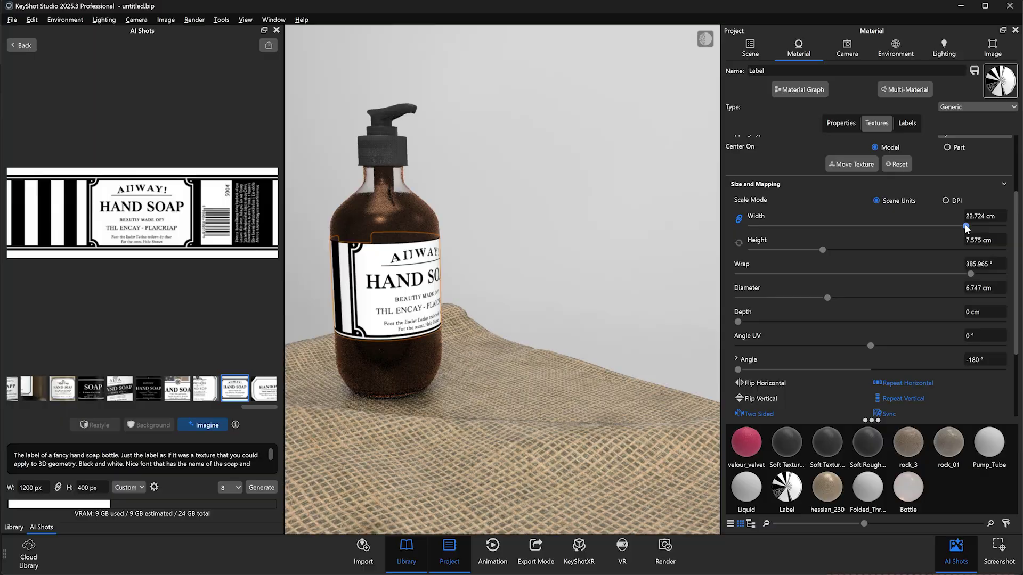
drag(966, 226, 924, 229)
click(861, 166)
drag(592, 421, 537, 426)
scroll(538, 426, up, 4)
drag(438, 161, 438, 170)
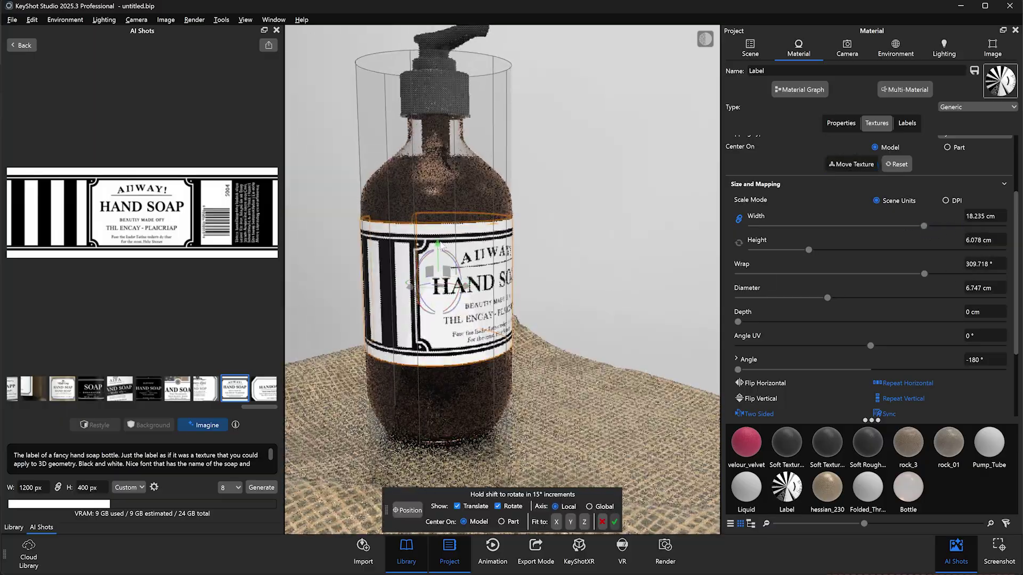
click(614, 522)
Rotate the label texture to an angle of 129.2° so the design faces forward, and close the AI Shots panel.
drag(479, 431, 425, 222)
scroll(624, 244, down, 4)
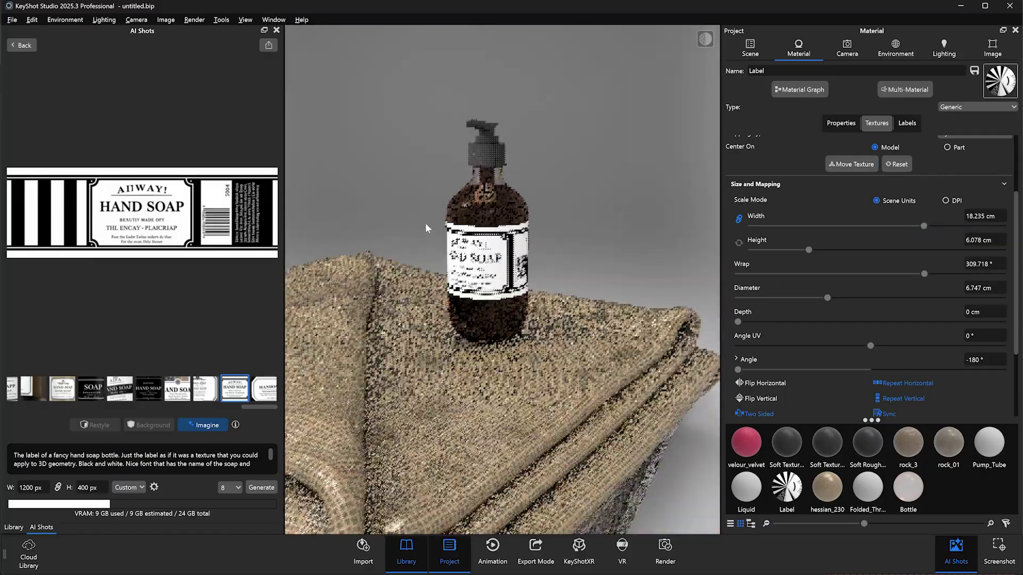
scroll(496, 347, down, 5)
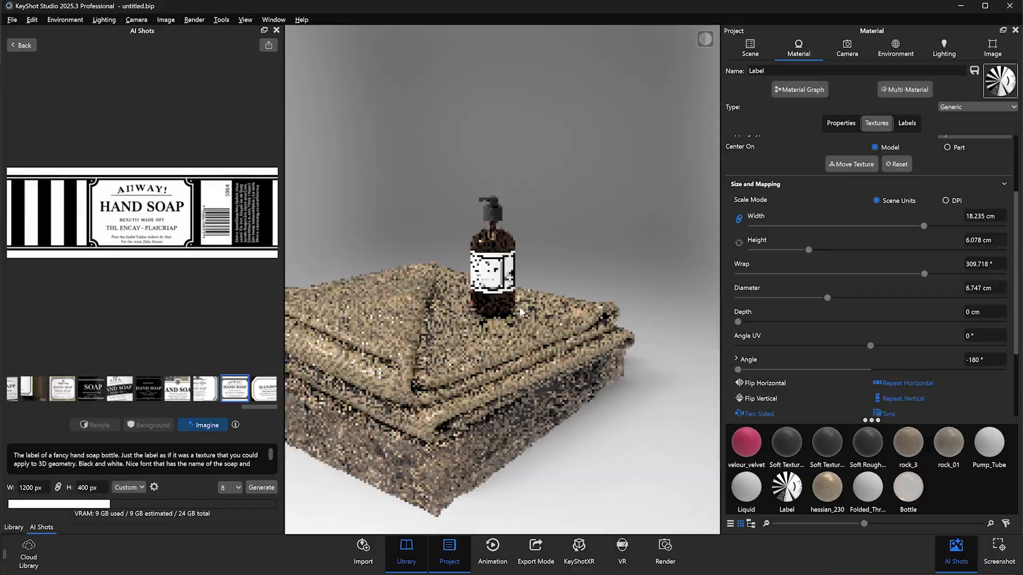
drag(495, 362, 439, 373)
scroll(440, 372, up, 5)
scroll(440, 373, up, 3)
middle_drag(439, 372, 514, 381)
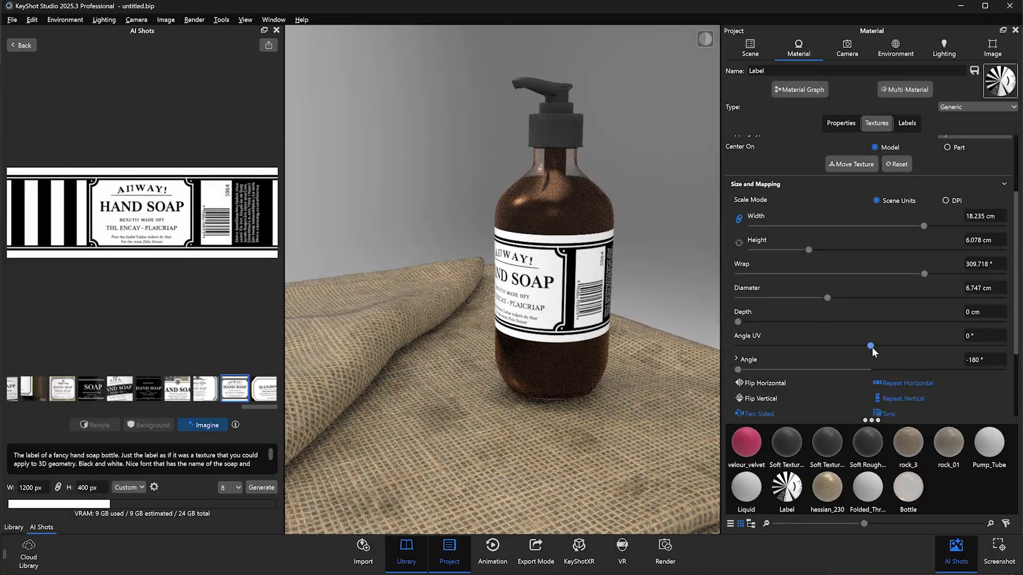
drag(737, 369, 965, 369)
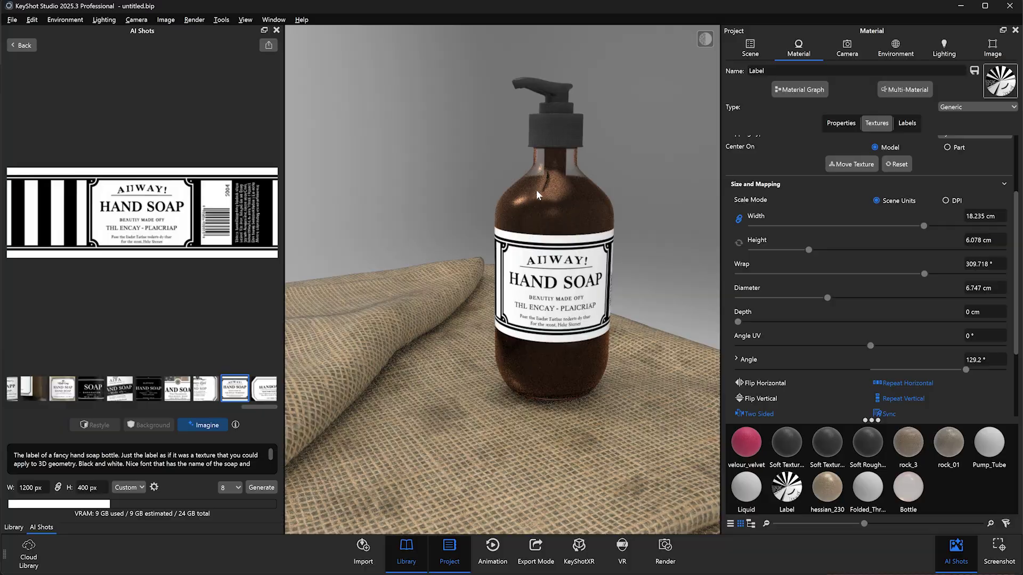
click(276, 31)
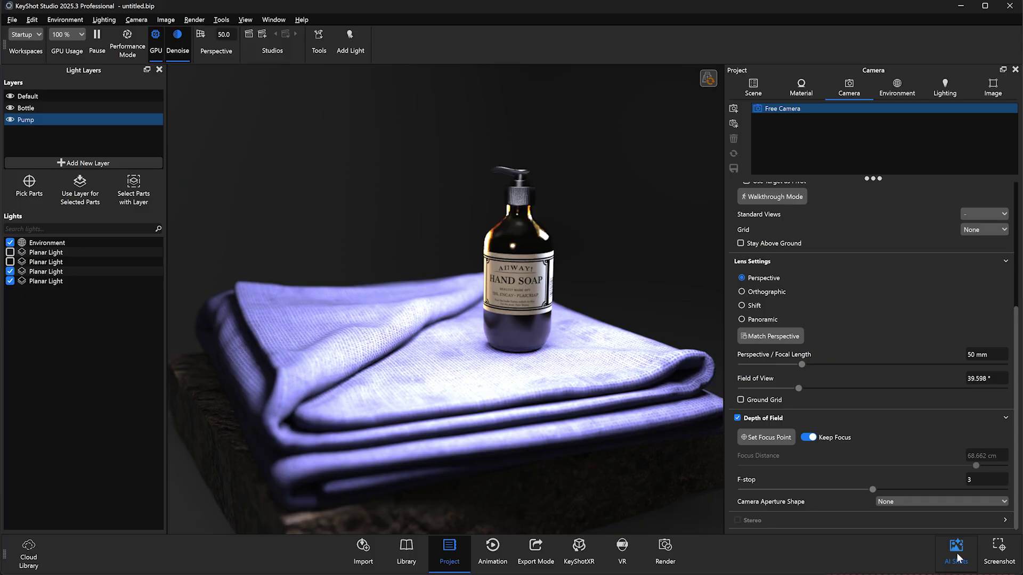
Start a new AI shot in Background mode and replace the old prompt with "Dar".
click(957, 558)
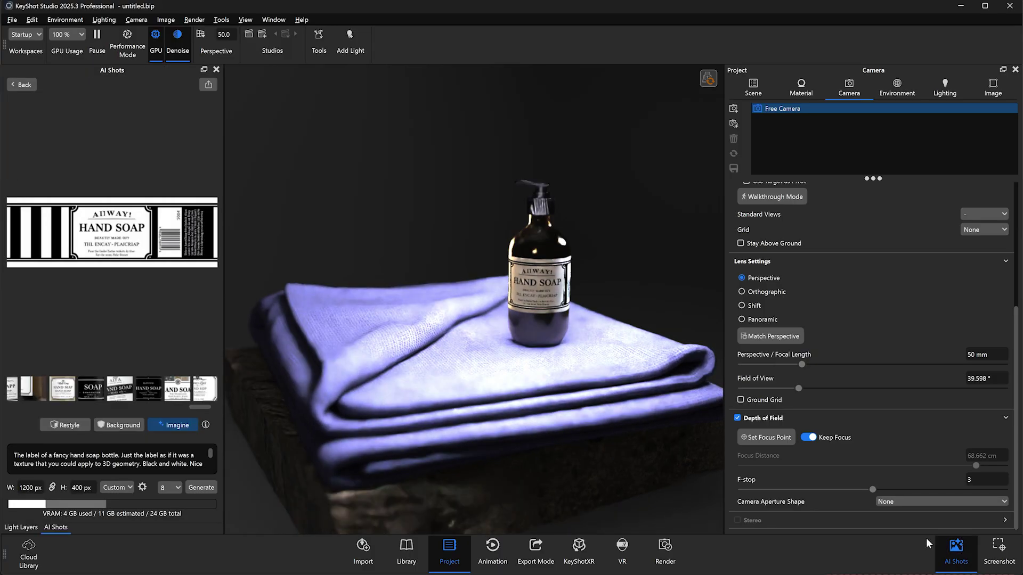
click(22, 84)
click(113, 509)
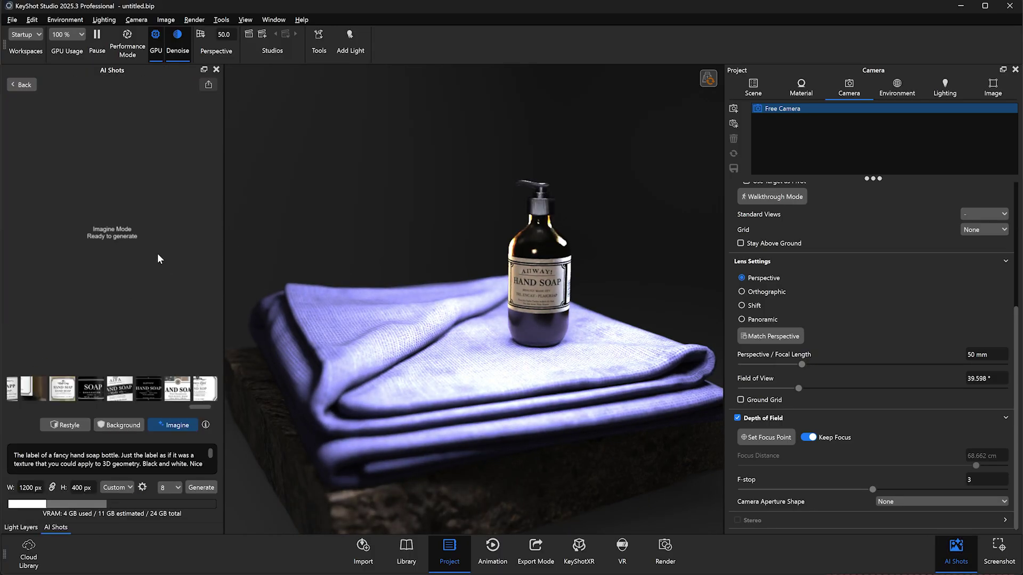
click(122, 426)
triple_click(104, 458)
text(Dar)
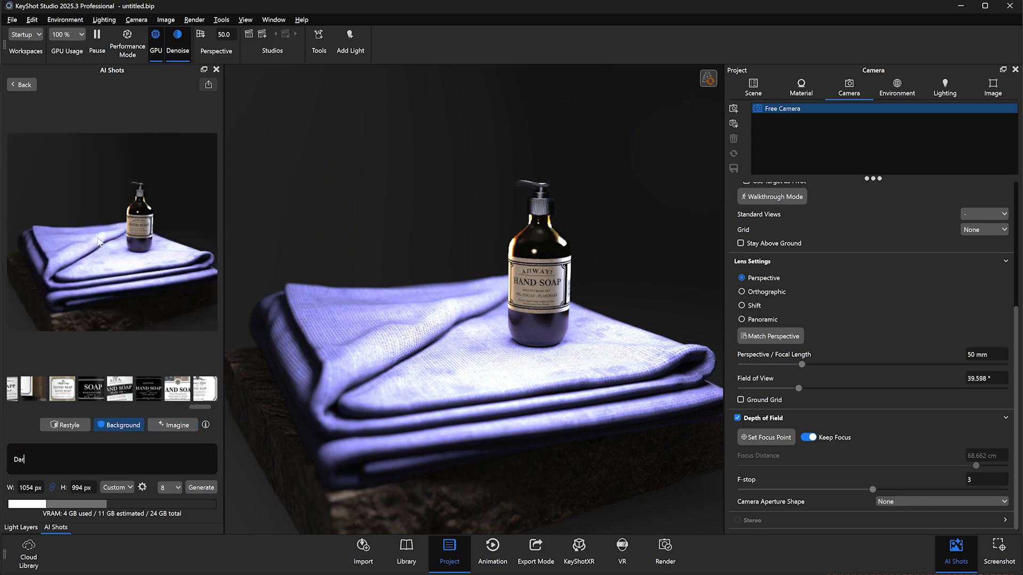
Reframe the bottle and folded cloth from a lower angle and set the camera's focal length to about 125 mm.
scroll(418, 224, down, 5)
drag(418, 225, 413, 208)
scroll(413, 208, up, 8)
middle_drag(413, 208, 416, 256)
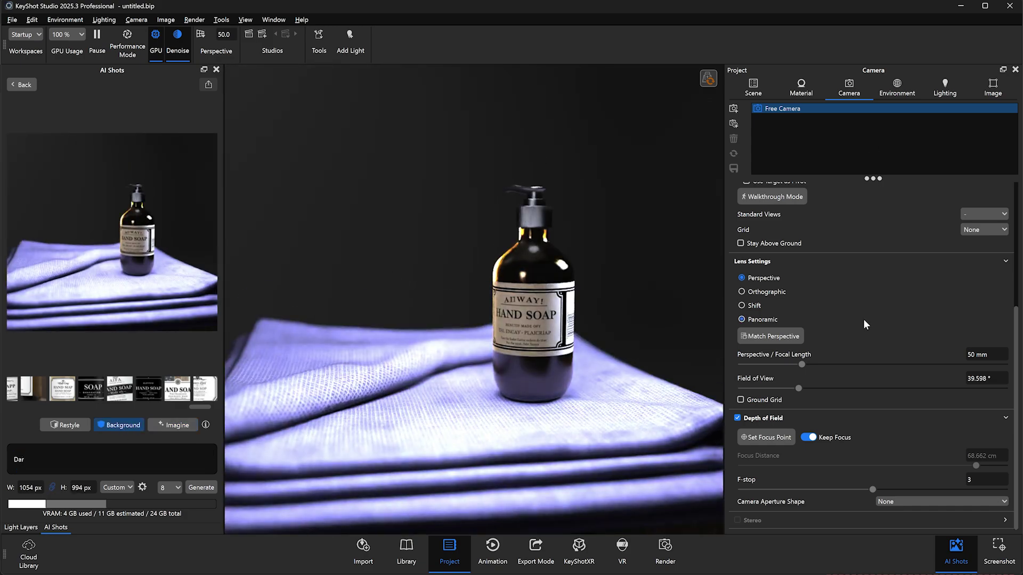
click(759, 292)
click(758, 341)
drag(801, 428, 903, 425)
scroll(900, 424, down, 3)
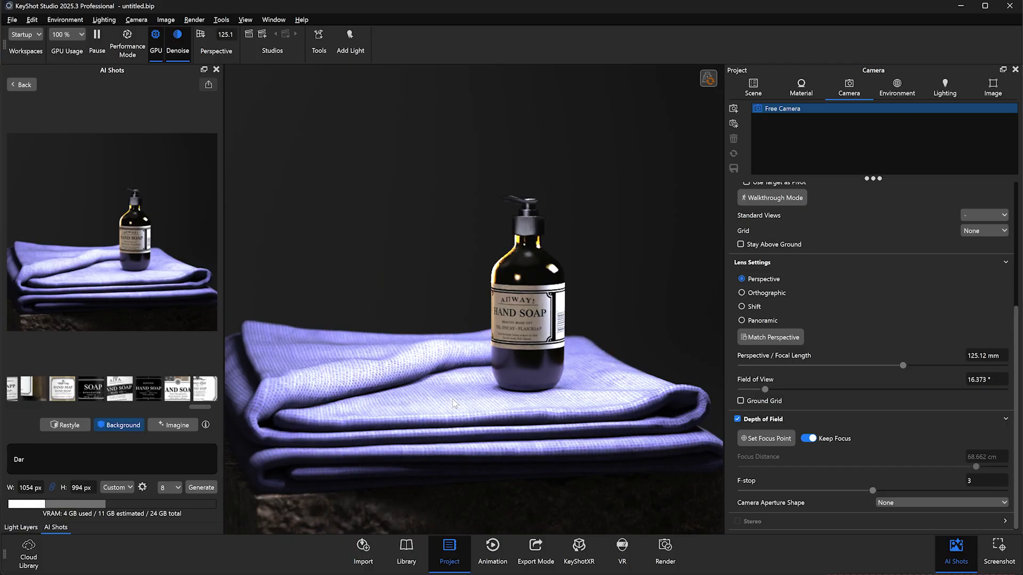
Refine the framing of the bottle and folded cloth and bring the camera's focal length to about 133 mm.
scroll(454, 404, up, 3)
drag(466, 410, 453, 392)
middle_drag(440, 367, 437, 343)
scroll(431, 321, down, 3)
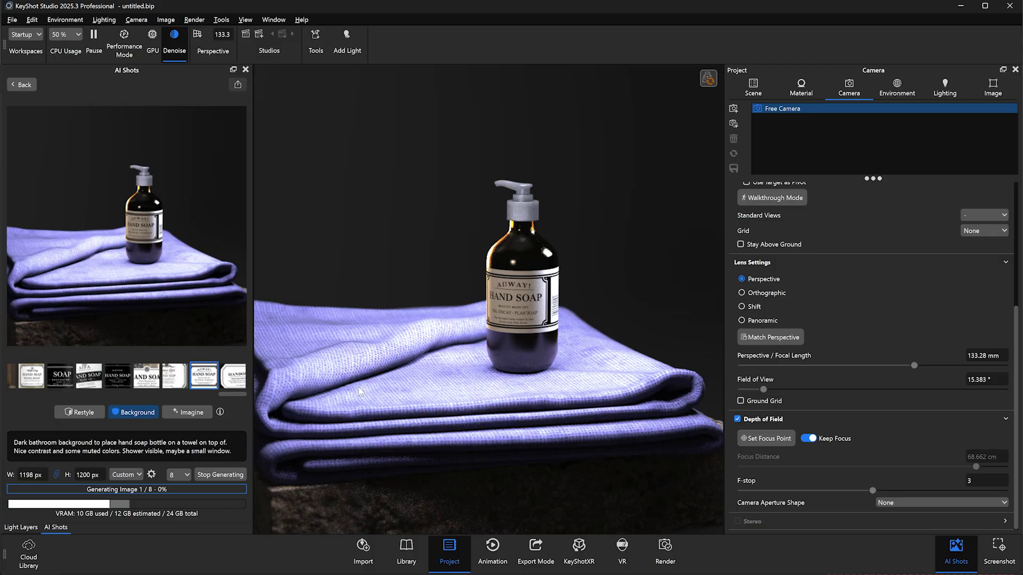
Save the current view as a new camera and lock it.
click(733, 109)
right_click(783, 119)
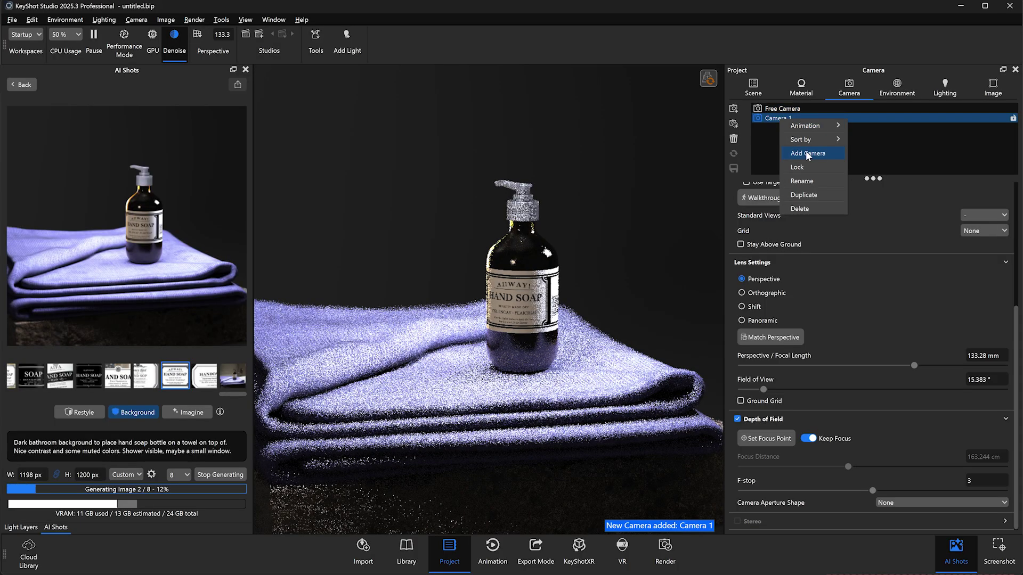
click(803, 166)
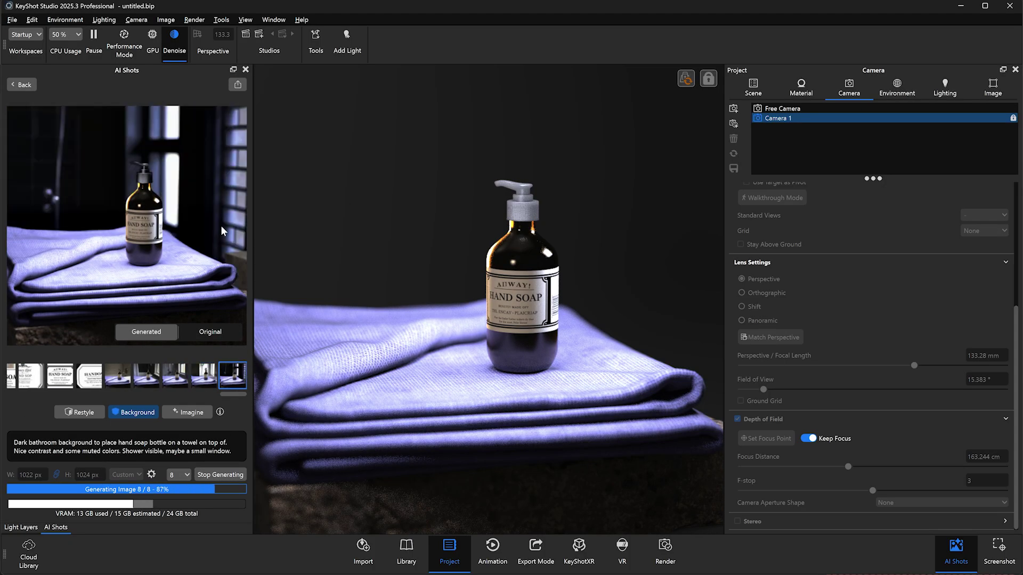
Apply the generated dark bathroom image with the shower head and bright window as the scene's background.
mouse_move(230, 385)
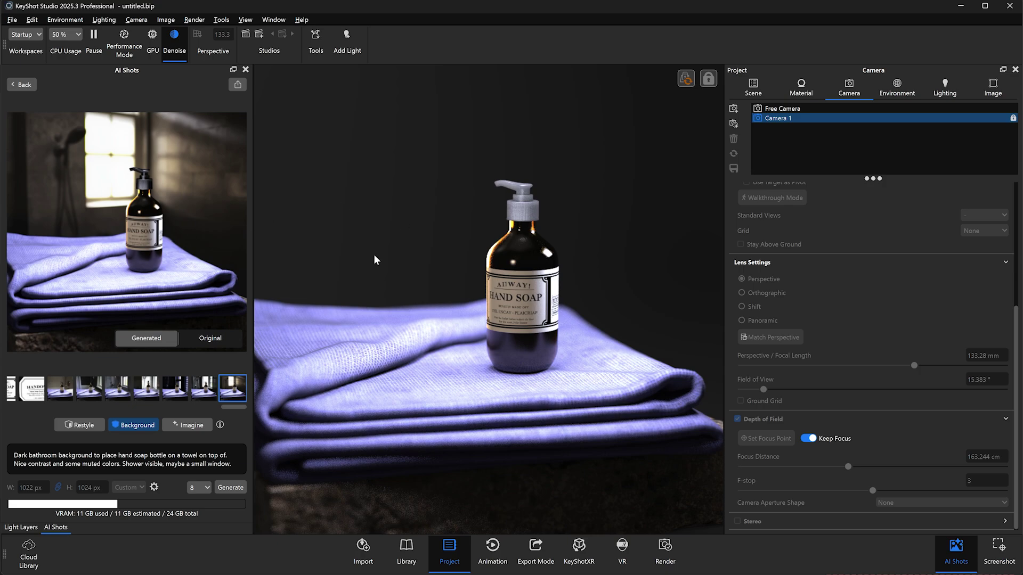
drag(375, 259, 383, 251)
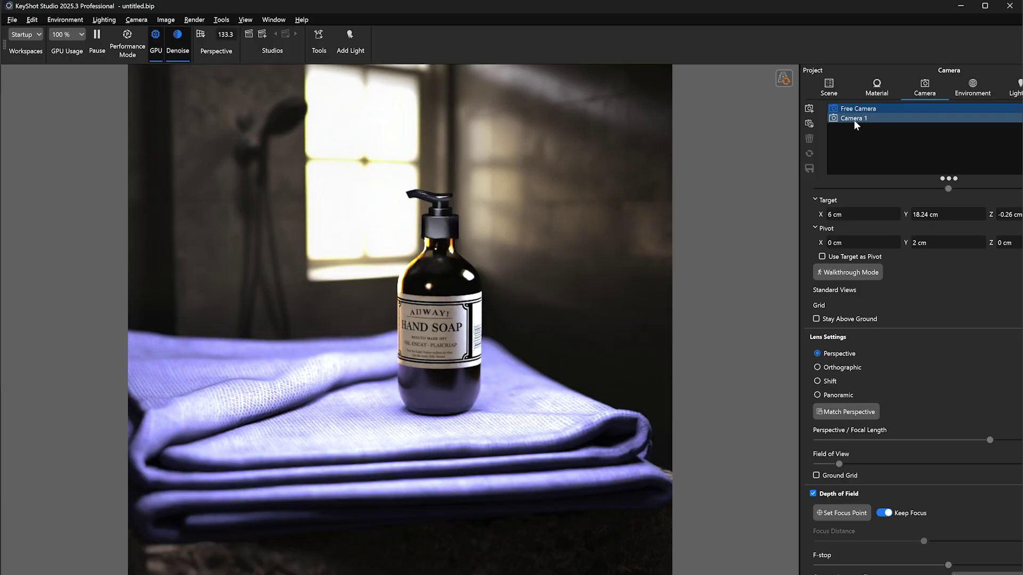
Add a second saved camera for the view with the bathroom background and lock it.
click(809, 108)
right_click(854, 128)
click(883, 174)
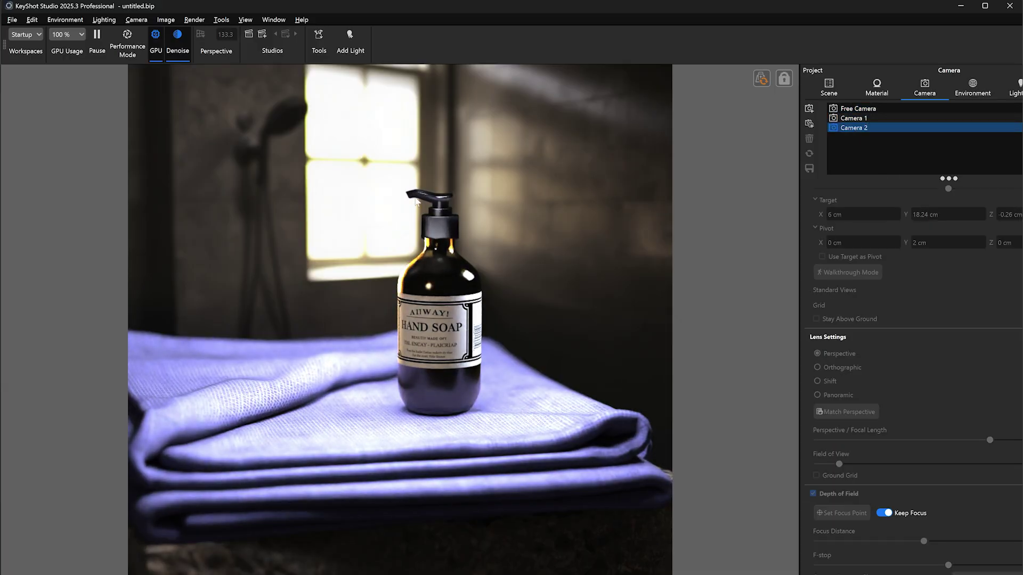